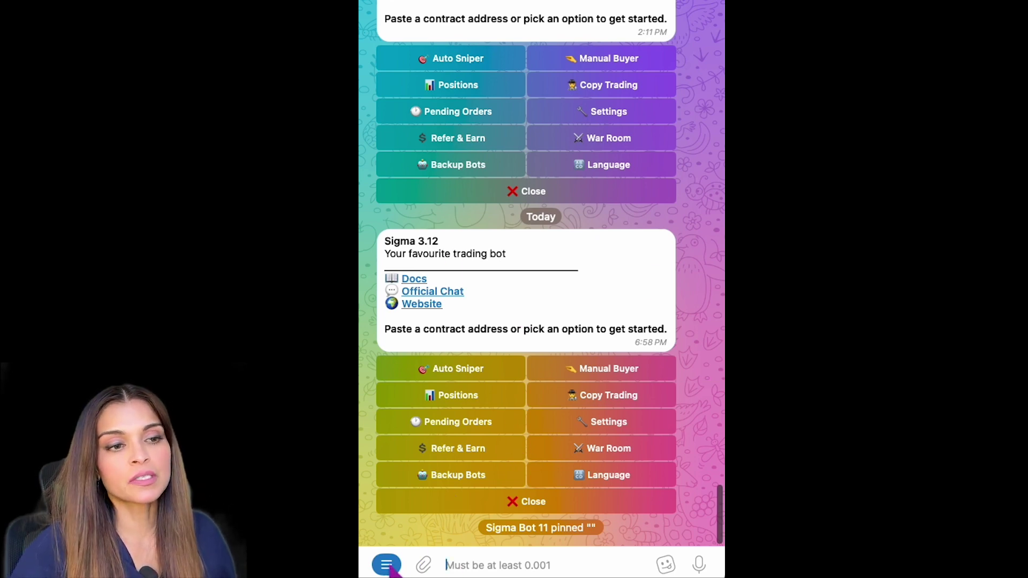
# Send /start to Sigma Bot for a fresh main menu, then choose Manual Buyer.
pyautogui.click(387, 565)
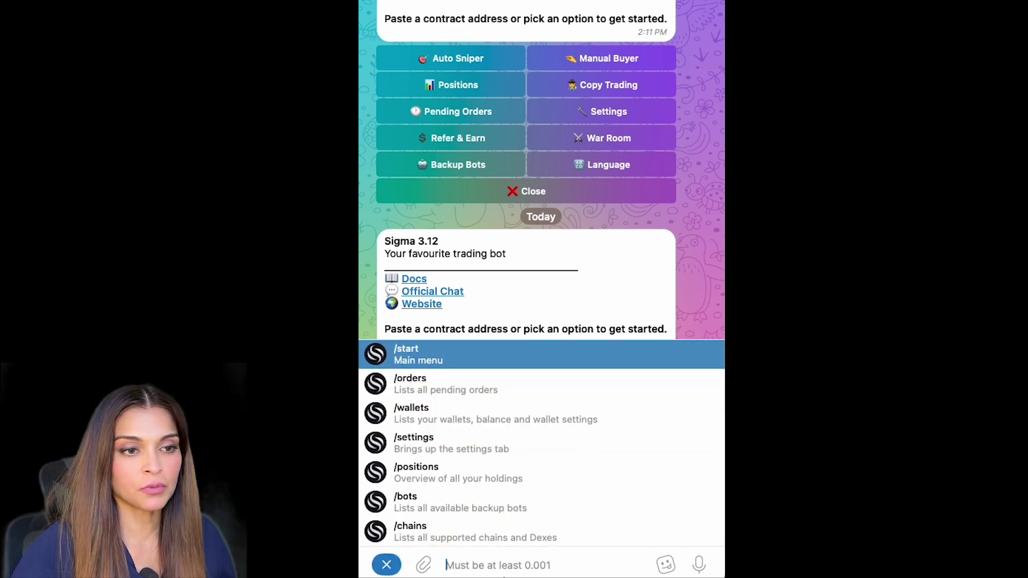
pyautogui.write('/start')
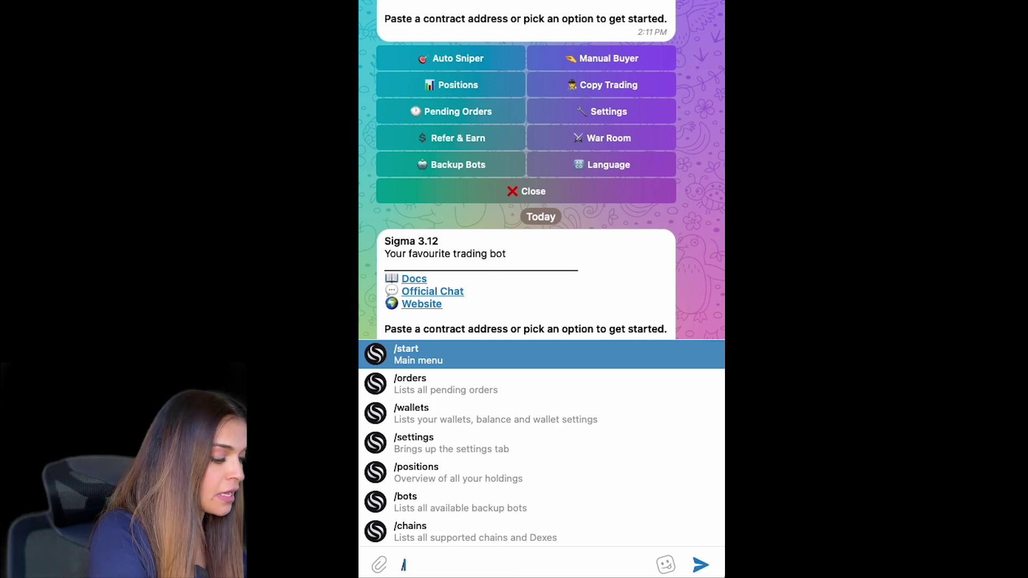
pyautogui.press('Return')
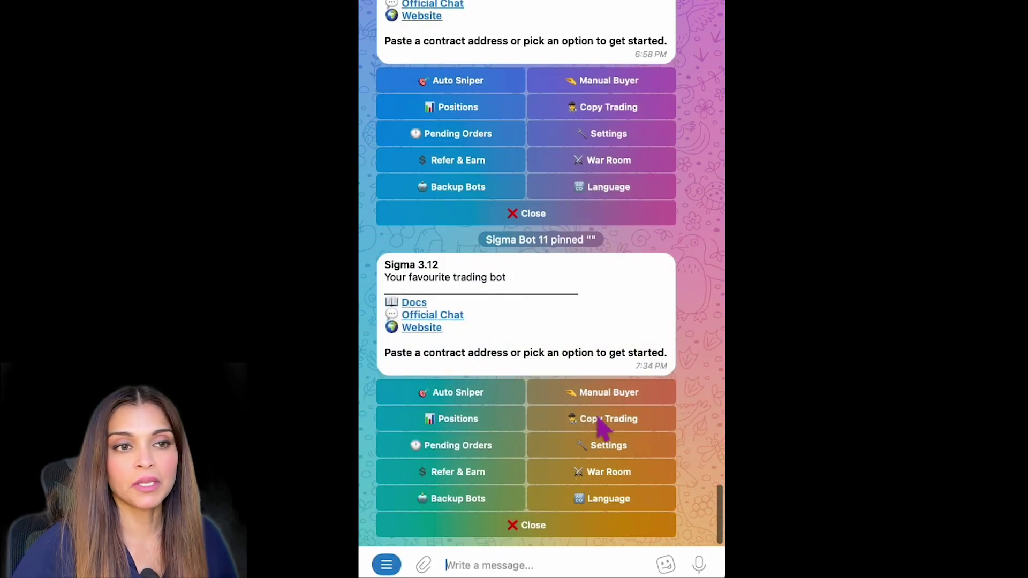
pyautogui.click(622, 403)
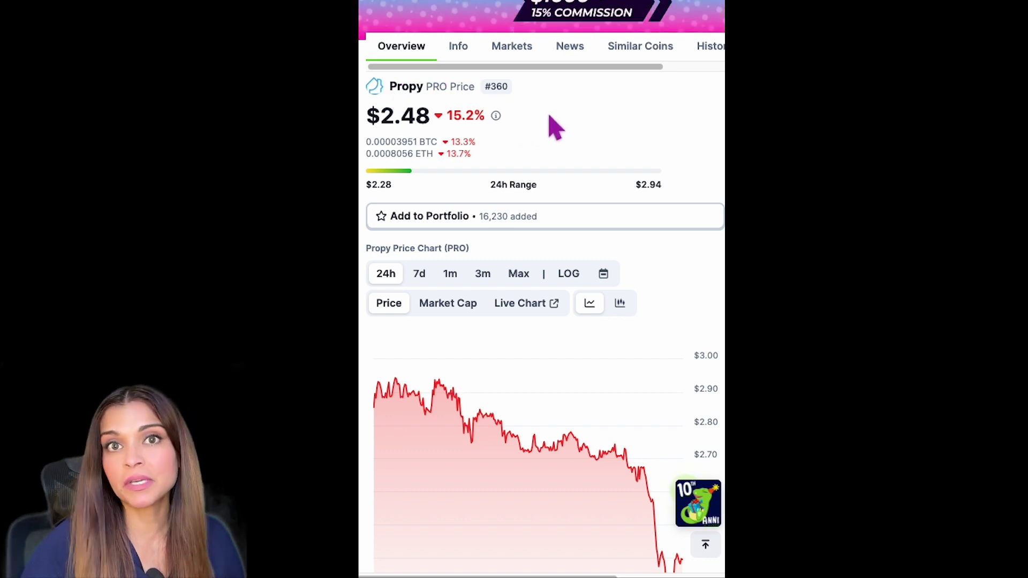
# Copy Propy's Base network contract address from the Contract entry in CoinGecko's Info section.
pyautogui.scroll(-10, 556, 129)
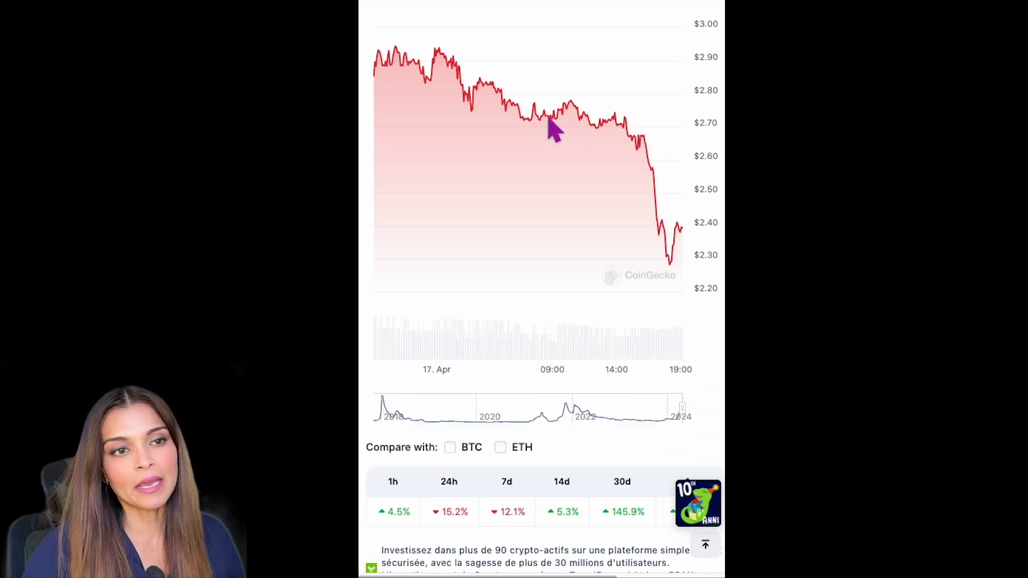
pyautogui.scroll(-10, 557, 134)
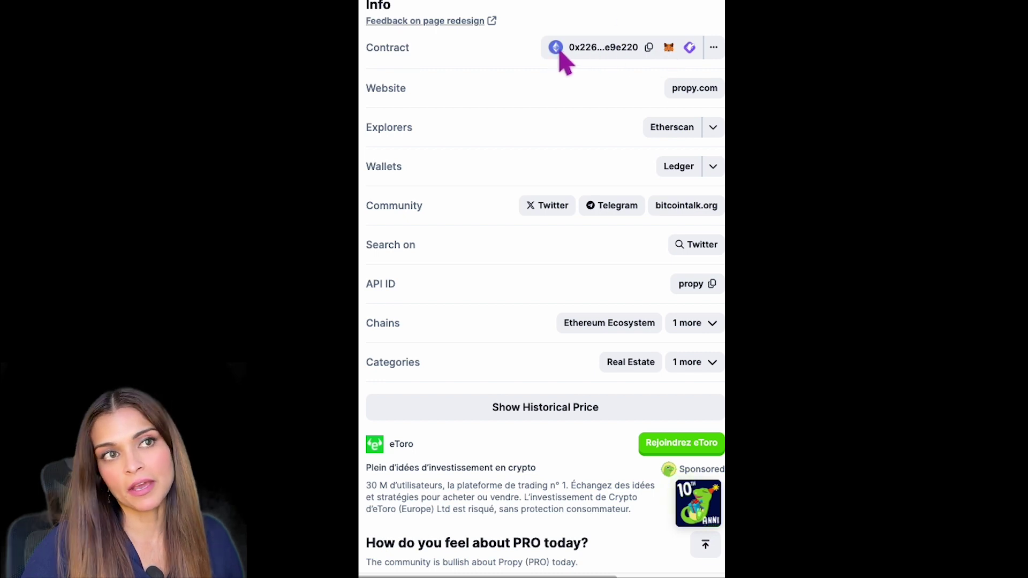
pyautogui.click(714, 49)
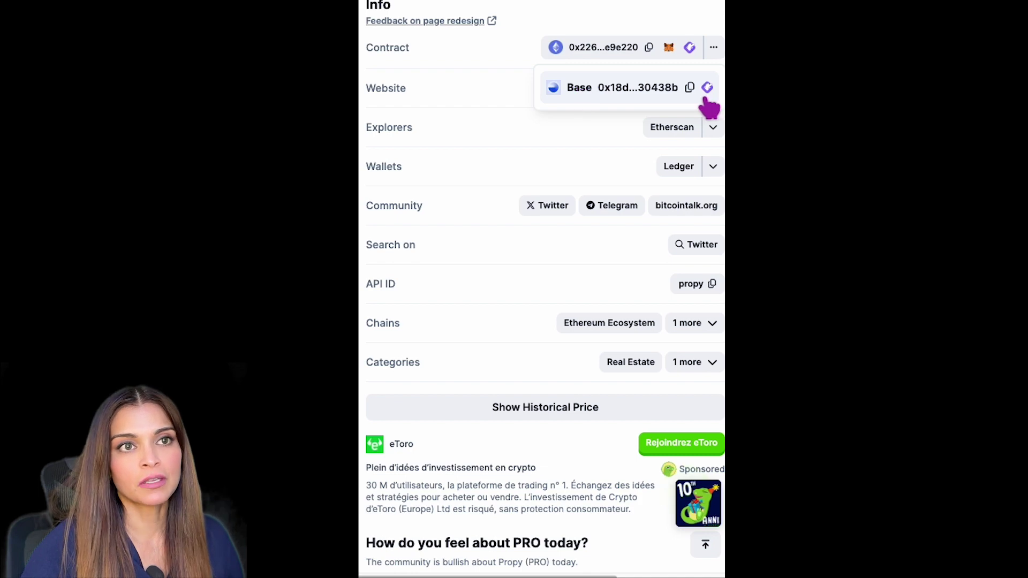
pyautogui.click(689, 87)
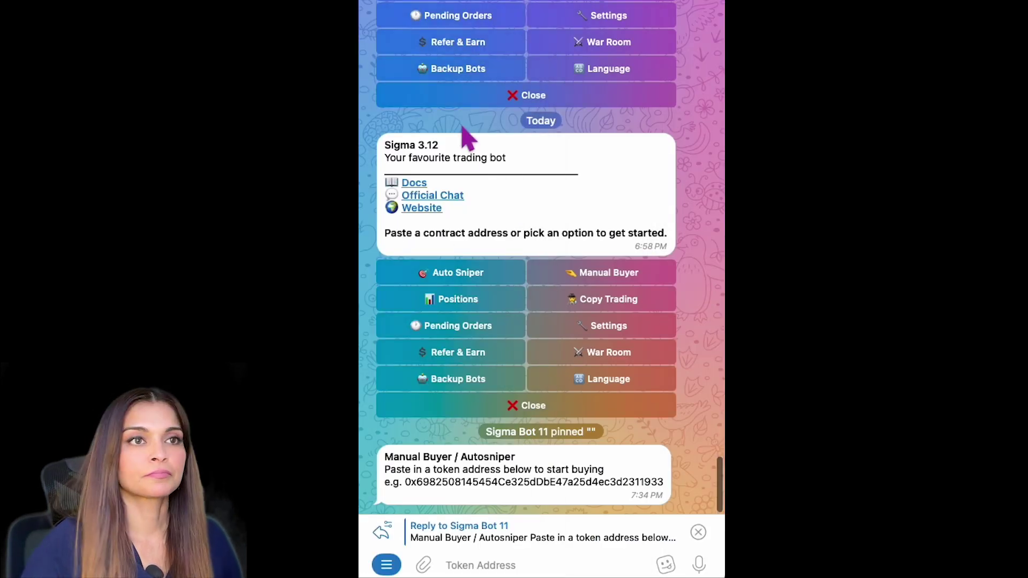
# Paste Propy's Base contract address as the Token Address reply and send it to Sigma Bot.
pyautogui.click(496, 565)
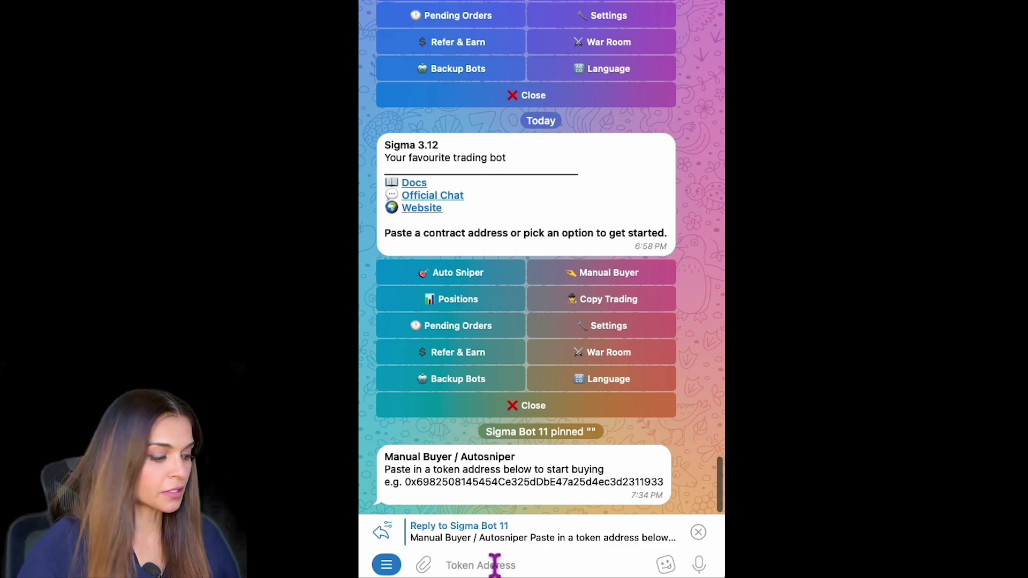
pyautogui.press('super+v')
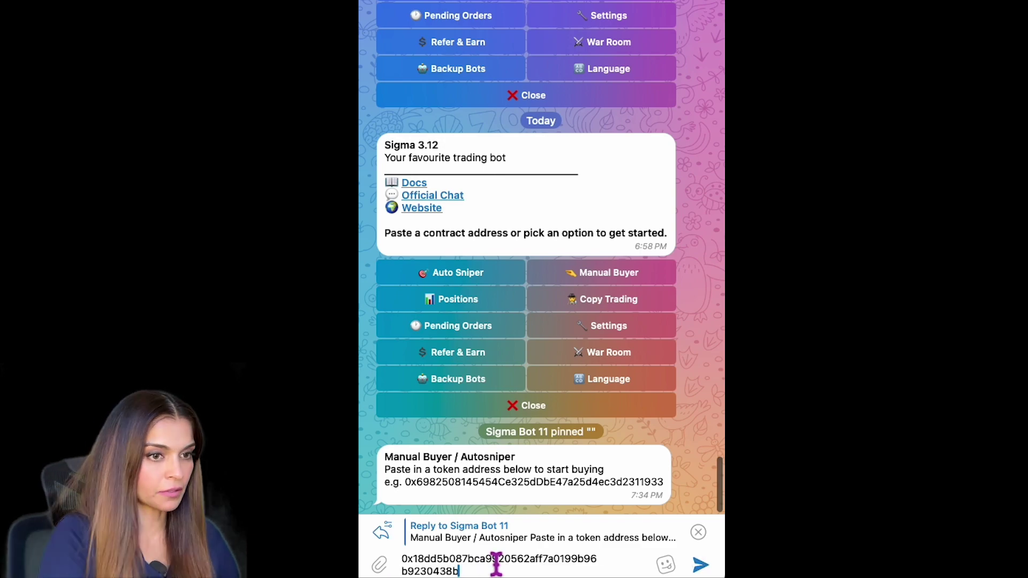
pyautogui.press('Return')
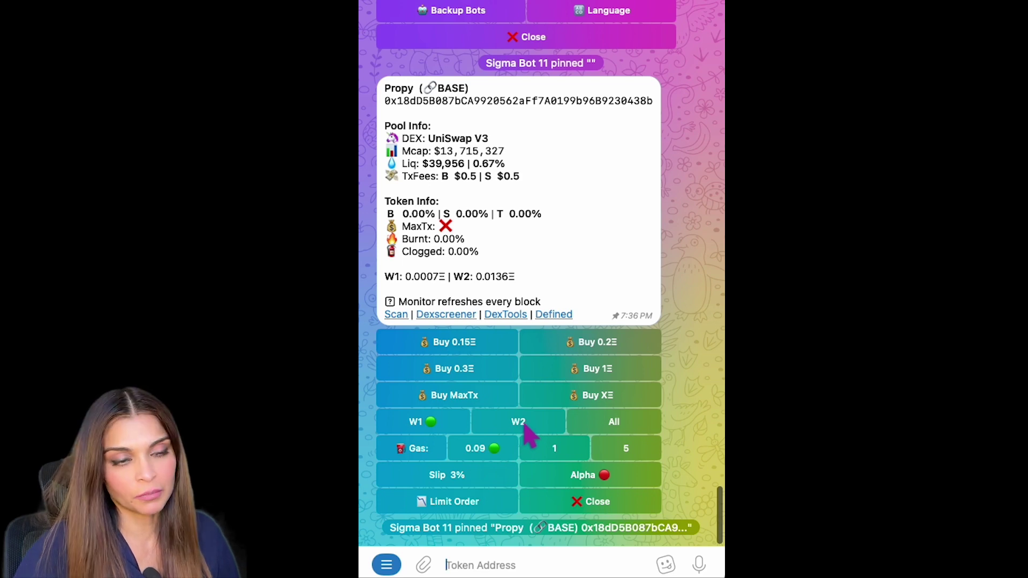
# Switch the Propy buying wallet from W1 to W2.
pyautogui.click(526, 429)
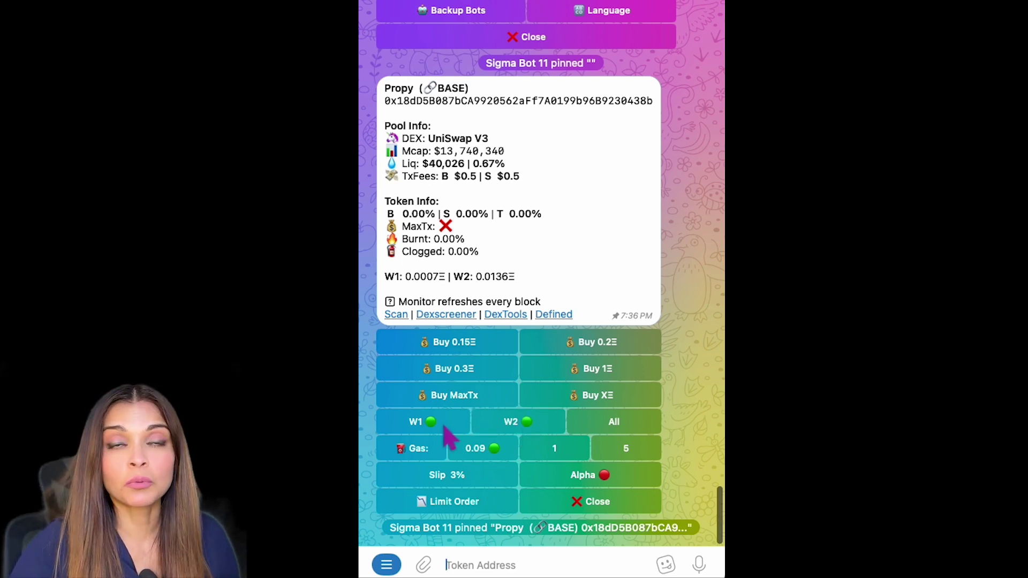
pyautogui.click(435, 424)
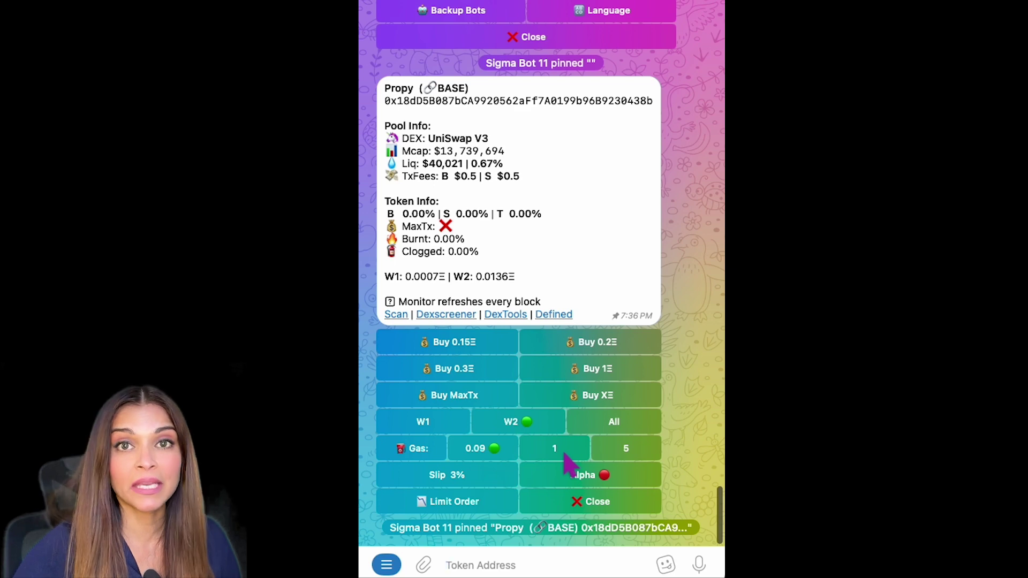
# Set the custom gas amount for Propy buys to .15.
pyautogui.click(415, 454)
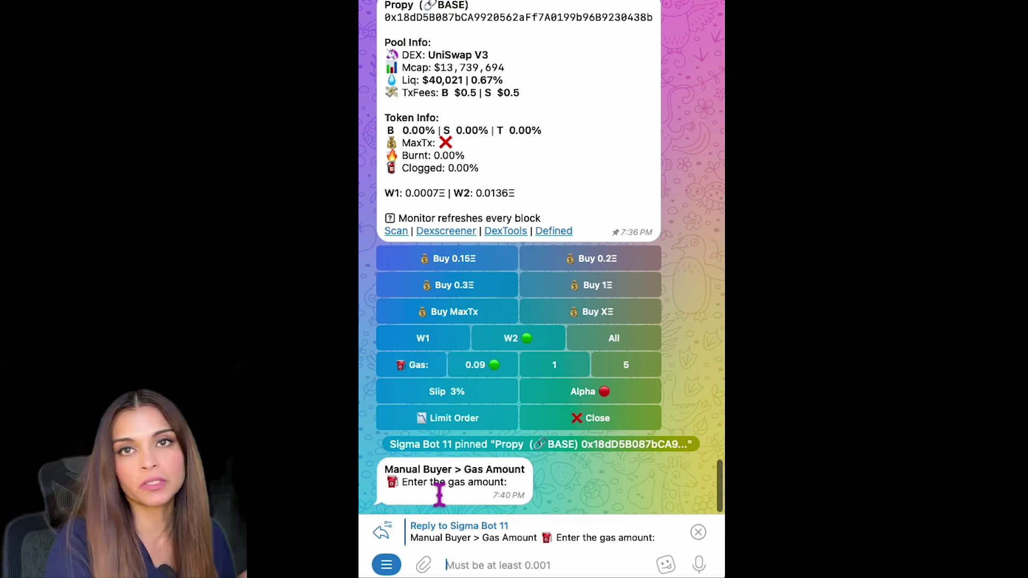
pyautogui.write('.15')
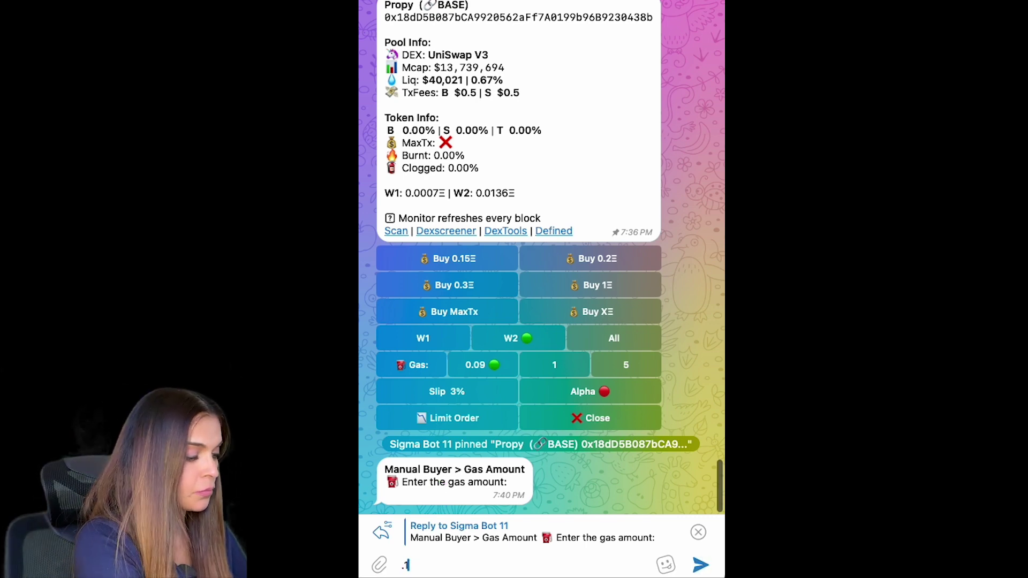
pyautogui.click(701, 565)
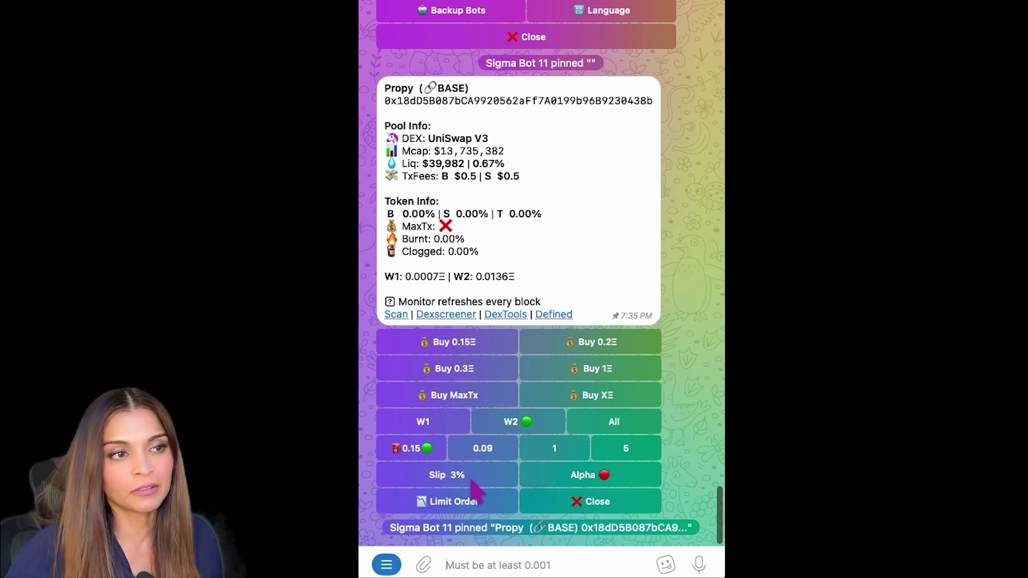
# Toggle Alpha mode, leaving it switched on for the Propy buy.
pyautogui.click(609, 481)
pyautogui.click(608, 480)
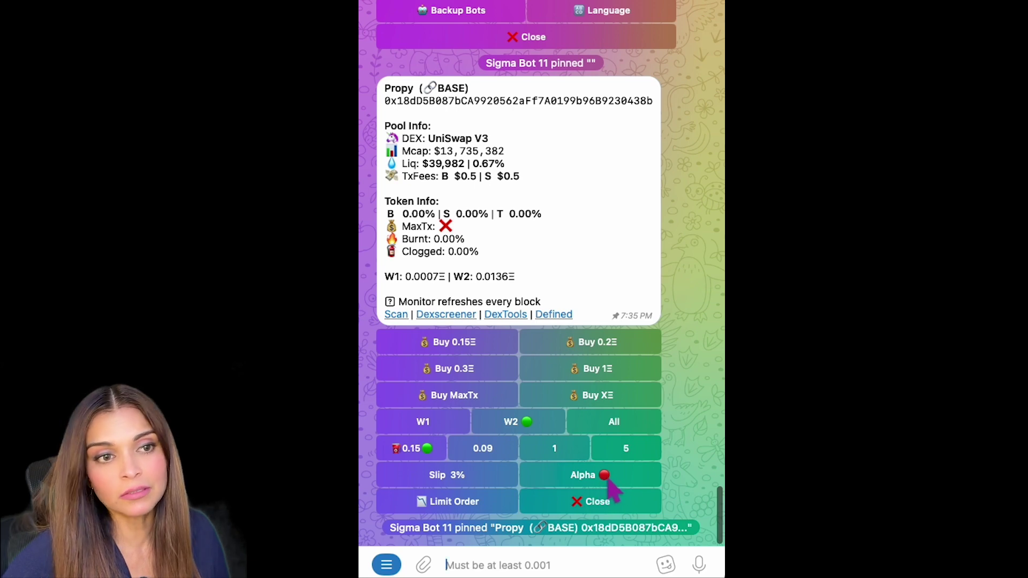
pyautogui.click(608, 481)
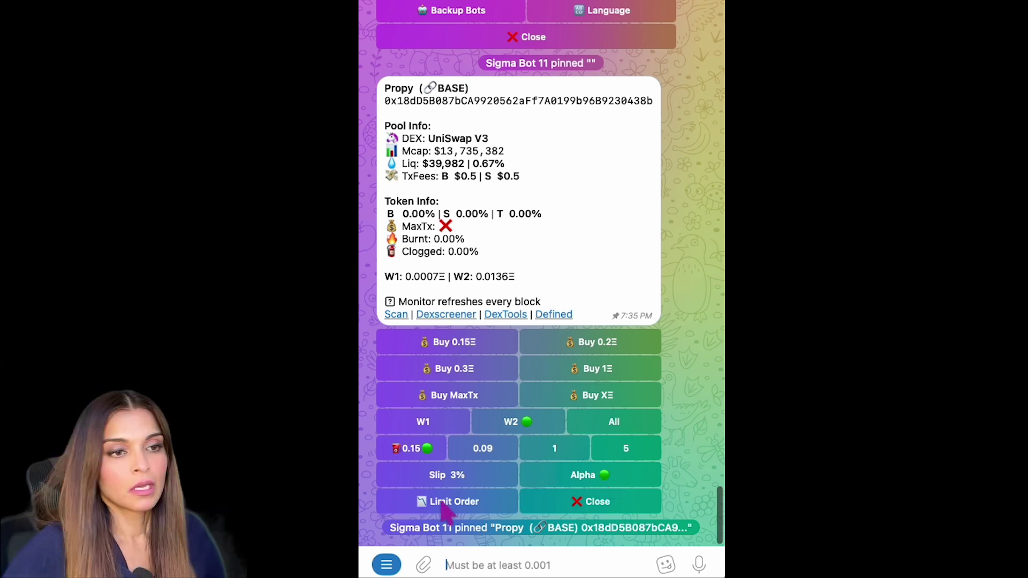
# Show Propy's limit-order options and highlight the current market cap value.
pyautogui.click(464, 508)
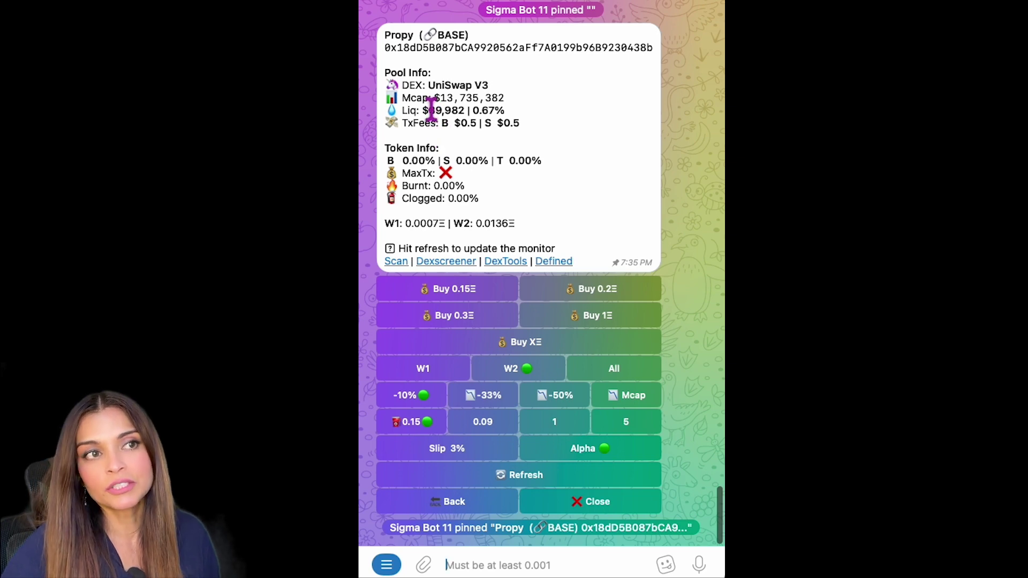
pyautogui.moveTo(452, 103); pyautogui.dragTo(530, 101)
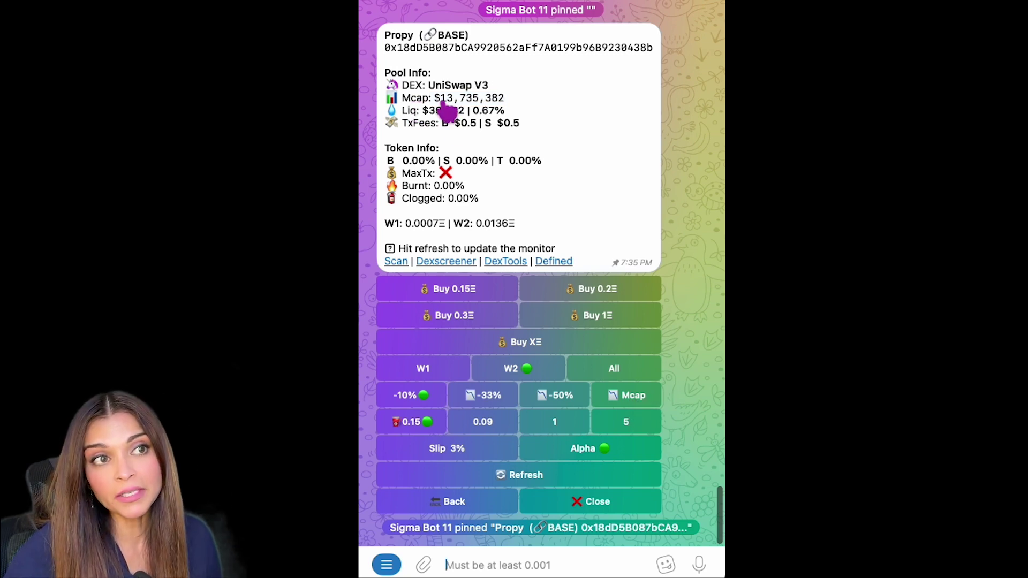
# Set the Propy limit buy's Mcap trigger to 12,735,382 and return to the buy options.
pyautogui.click(626, 399)
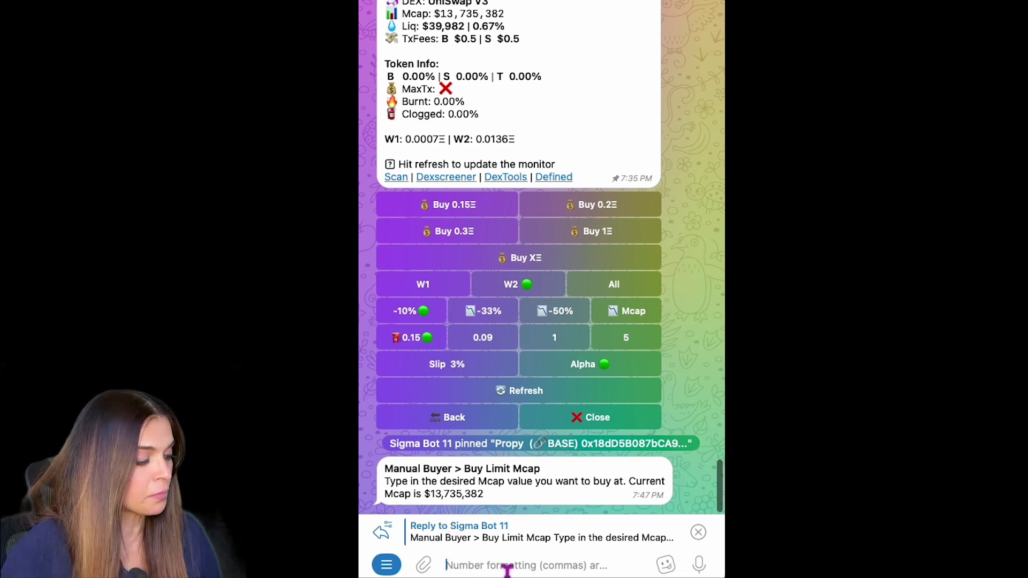
pyautogui.write('12,735,382')
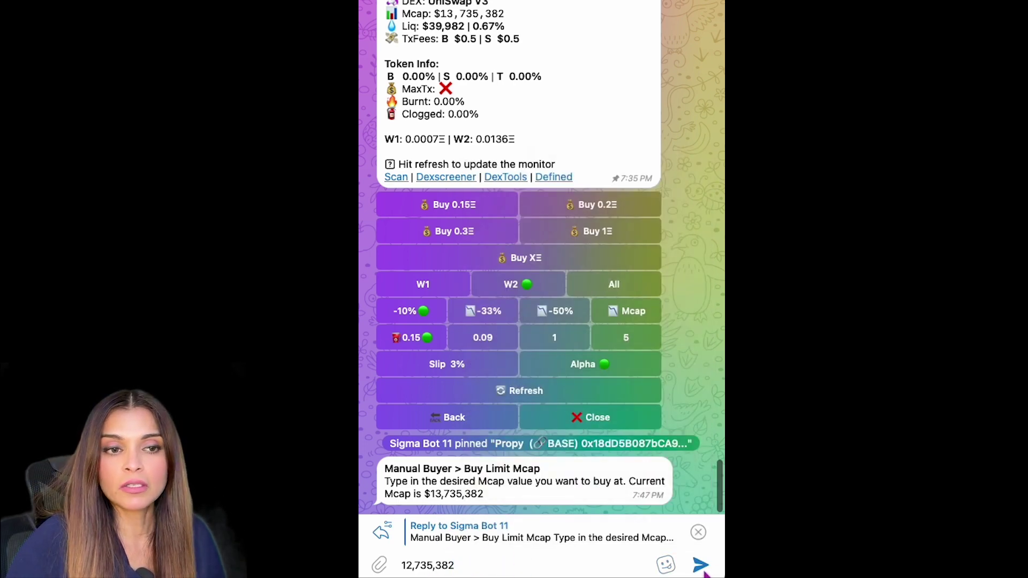
pyautogui.click(701, 565)
pyautogui.moveTo(666, 564)
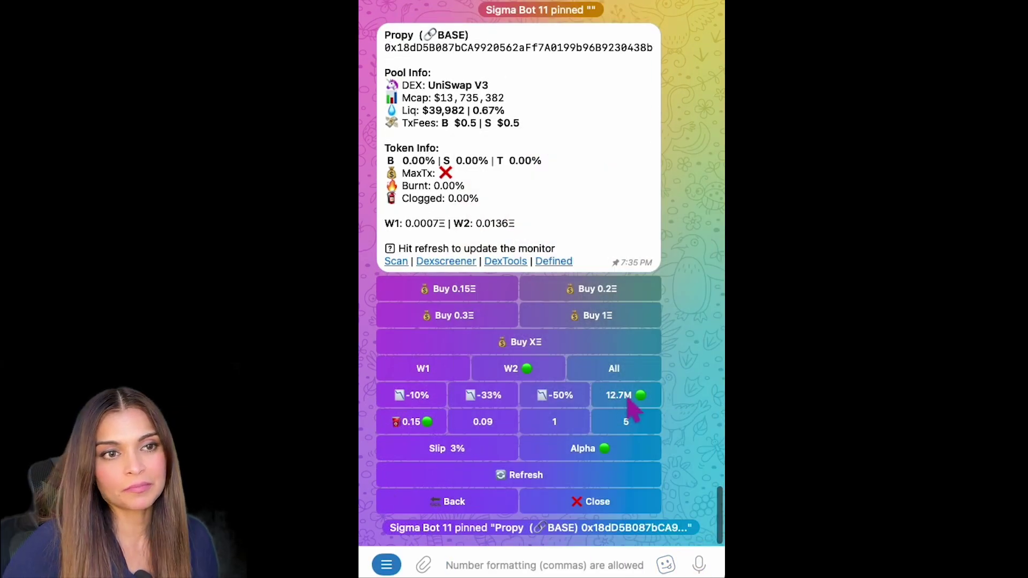
pyautogui.click(630, 404)
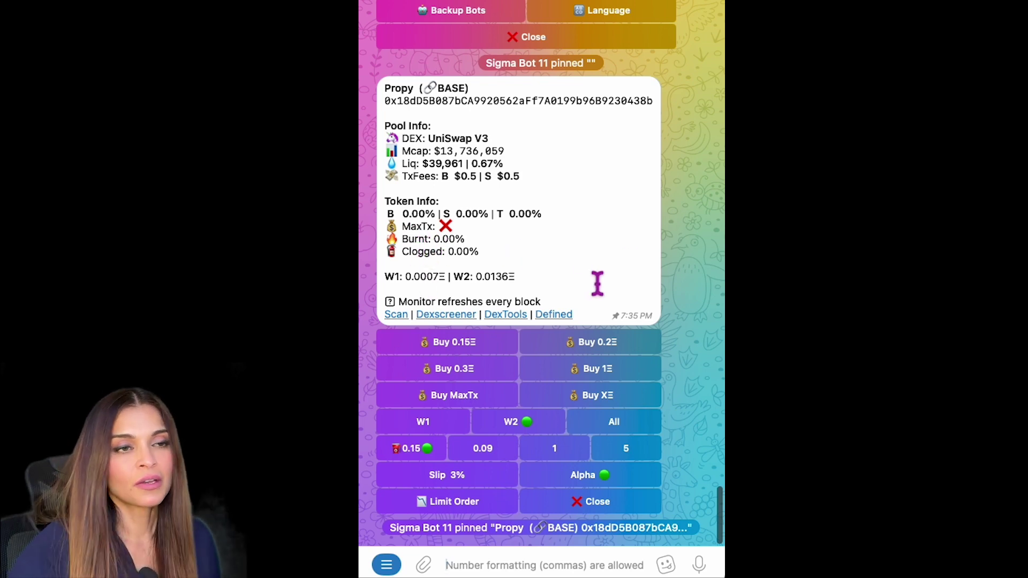
pyautogui.moveTo(390, 284); pyautogui.dragTo(525, 289)
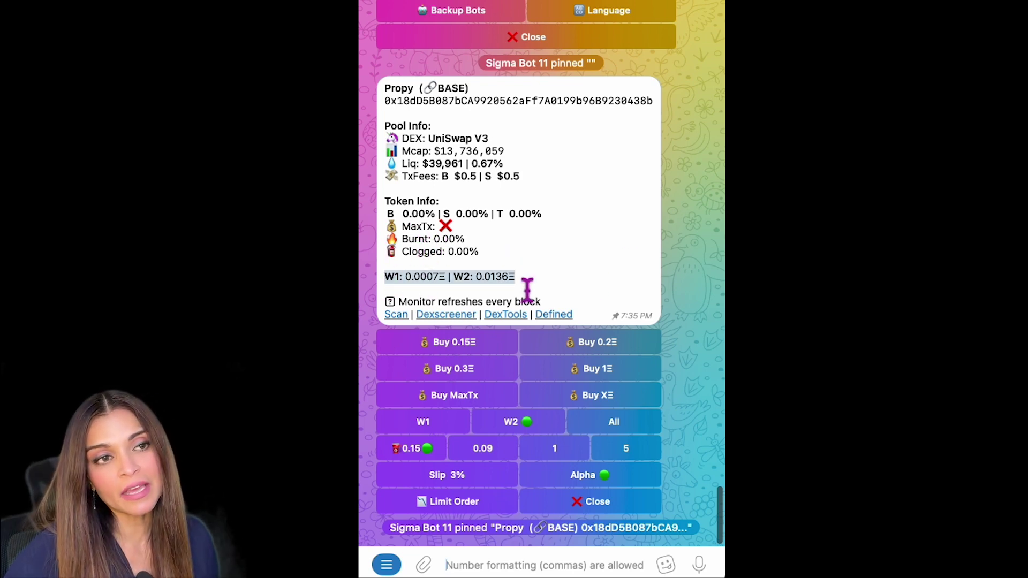
pyautogui.click(551, 285)
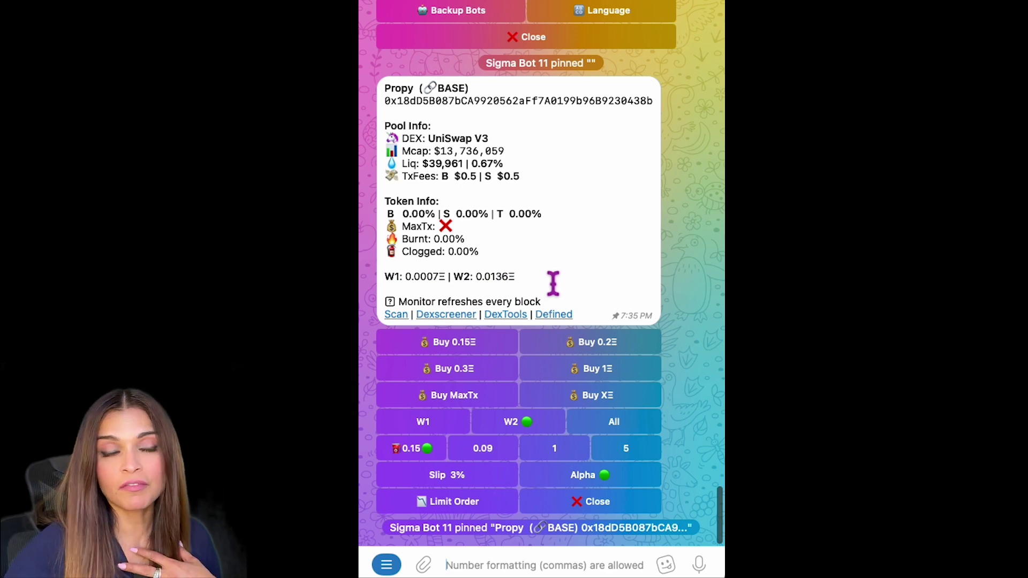
pyautogui.moveTo(402, 304); pyautogui.dragTo(578, 310)
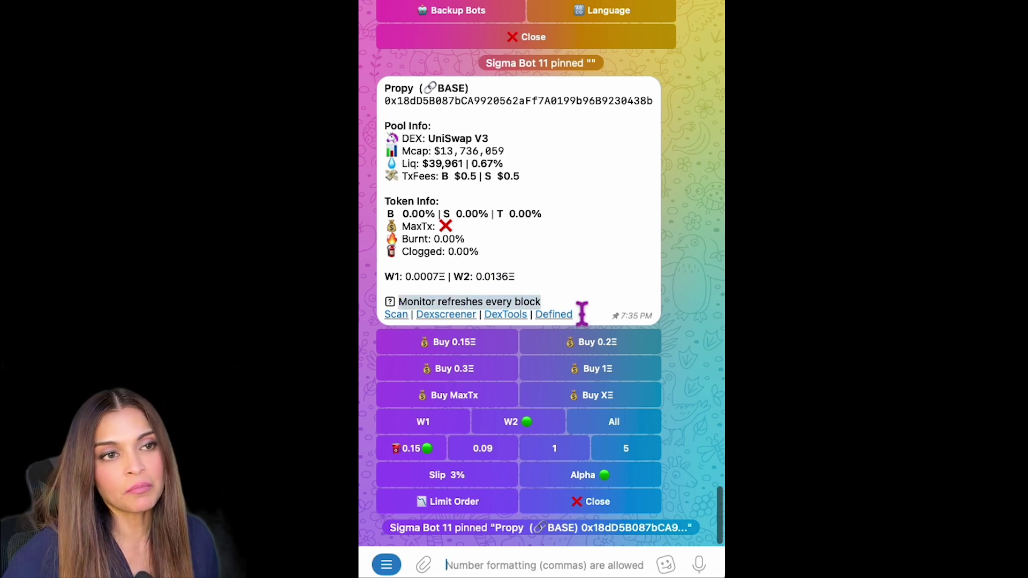
pyautogui.click(583, 292)
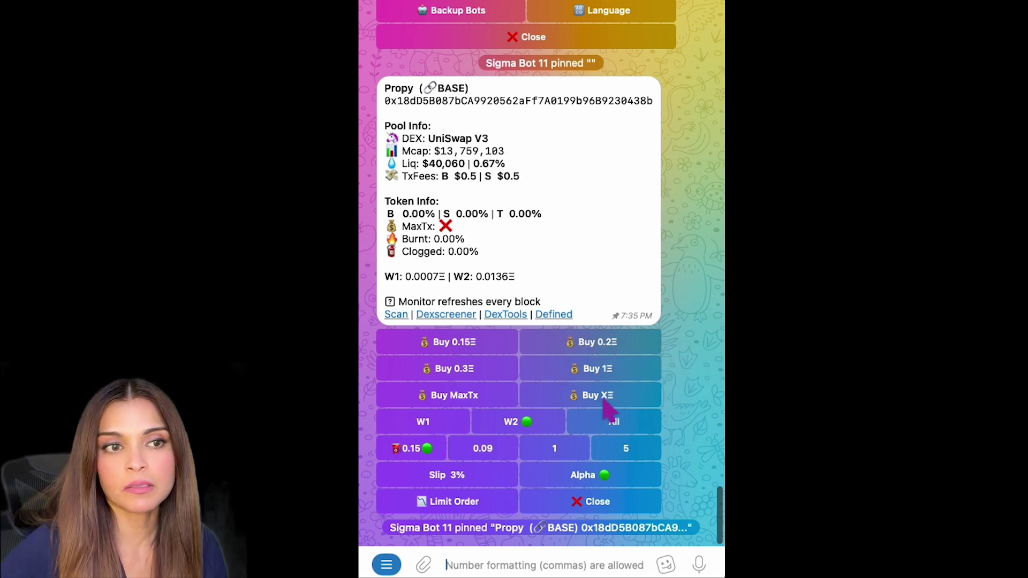
# Buy Propy with a custom amount of .009 ETH via Buy XΞ.
pyautogui.click(613, 399)
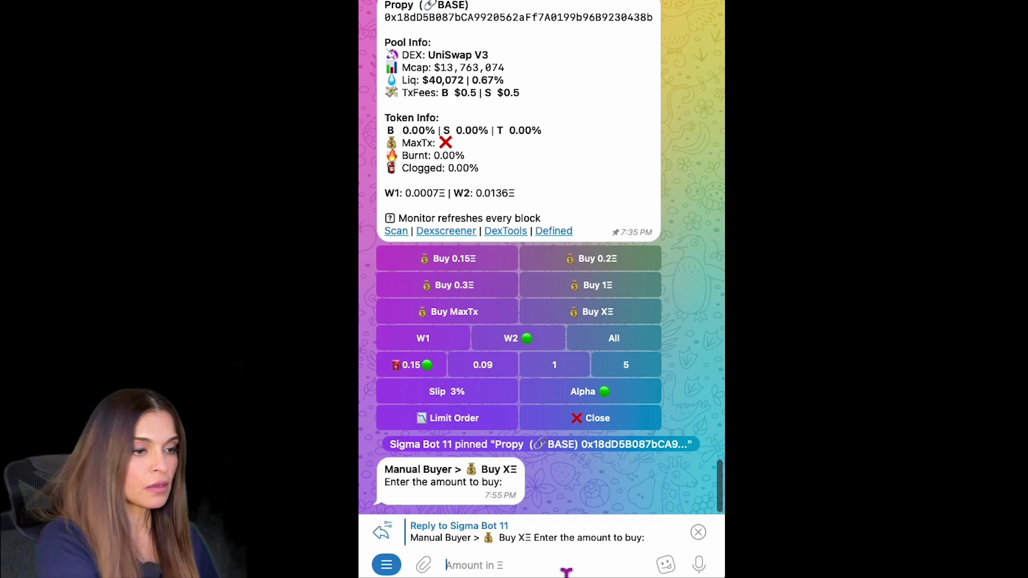
pyautogui.write('.009')
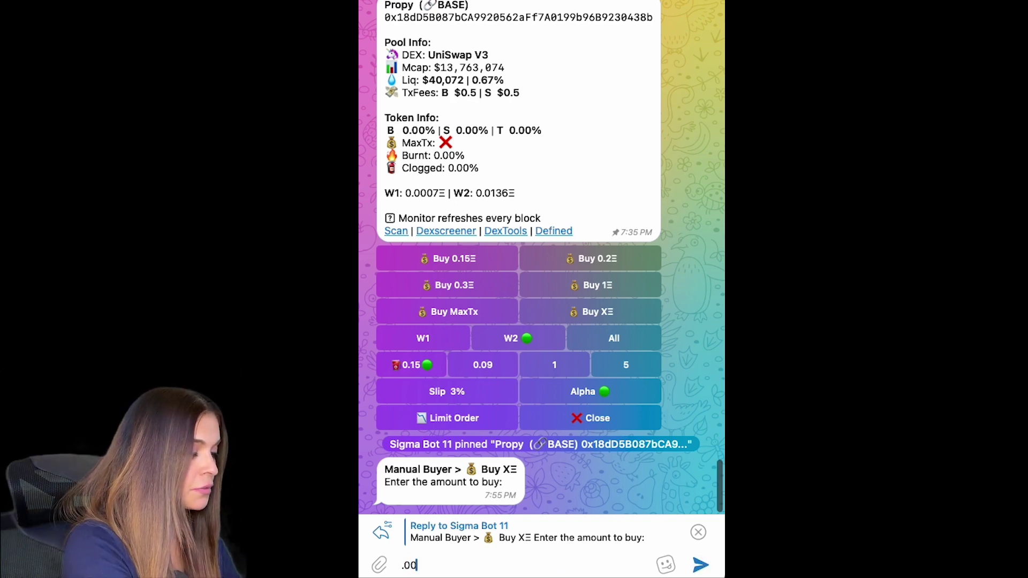
pyautogui.click(706, 566)
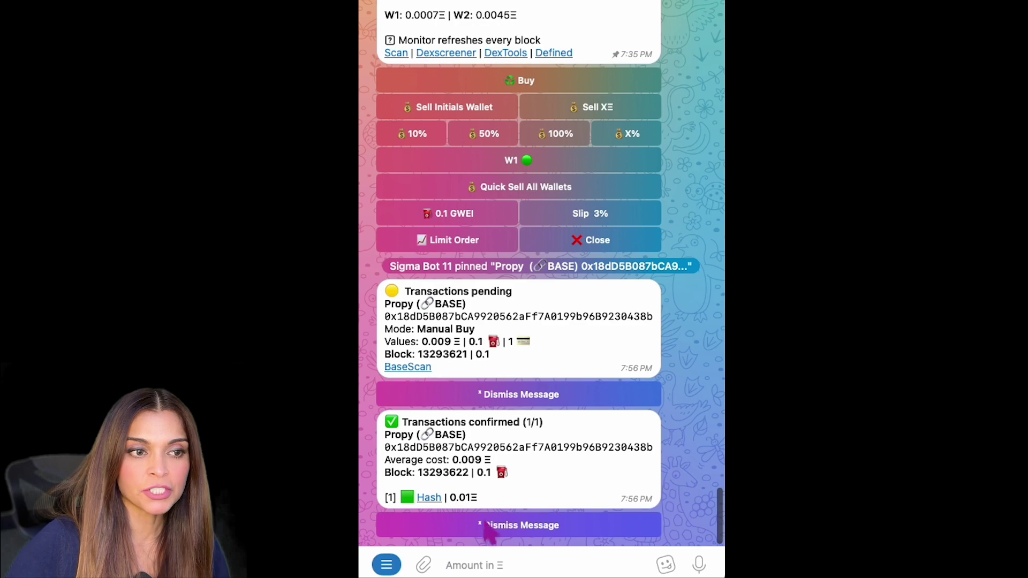
# Run /positions to list all holdings, including Propy, KATT DADDY and BaseStation 4.
pyautogui.click(387, 566)
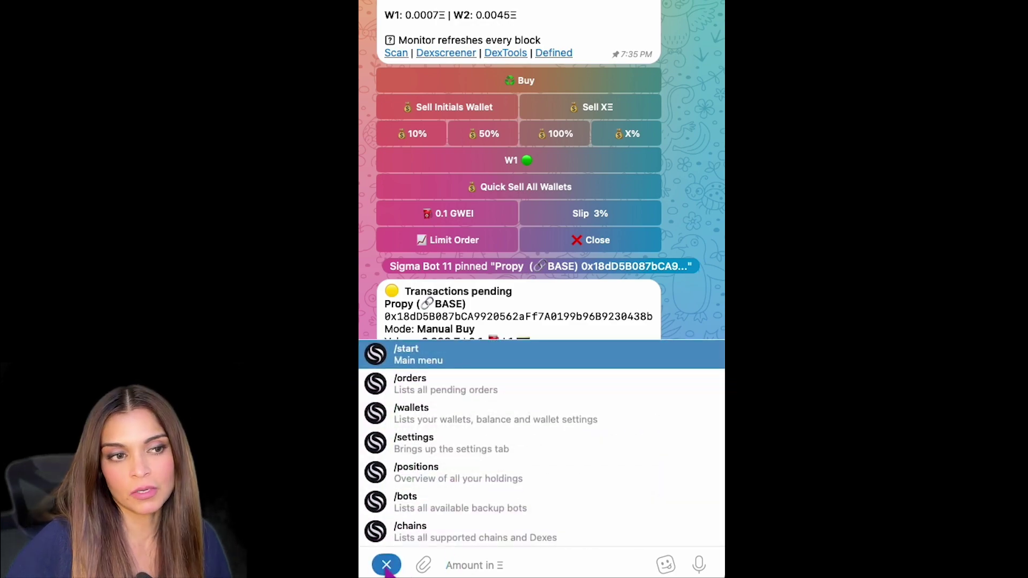
pyautogui.click(438, 477)
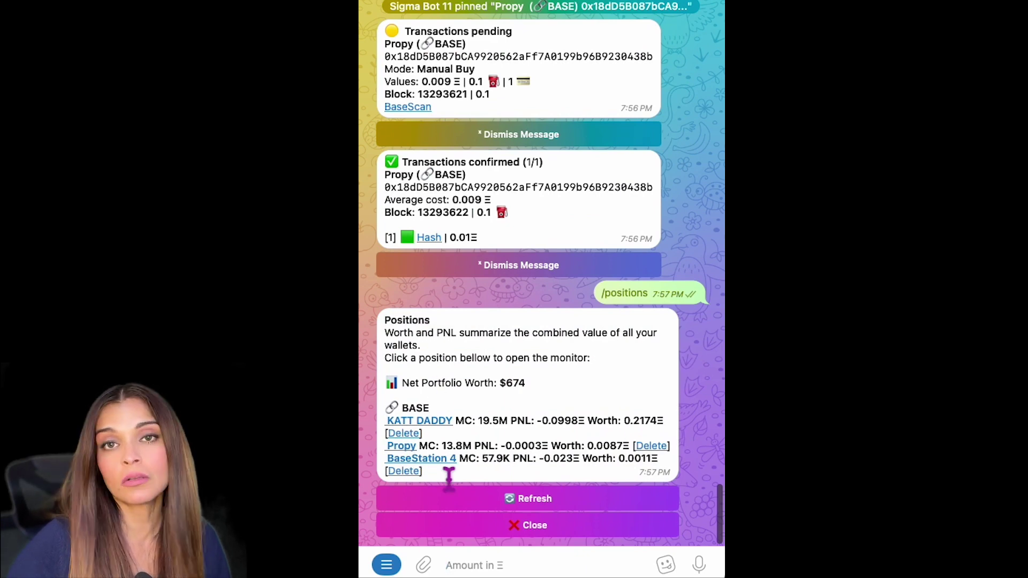
# Open the Propy monitor from its link in the Positions message.
pyautogui.click(413, 465)
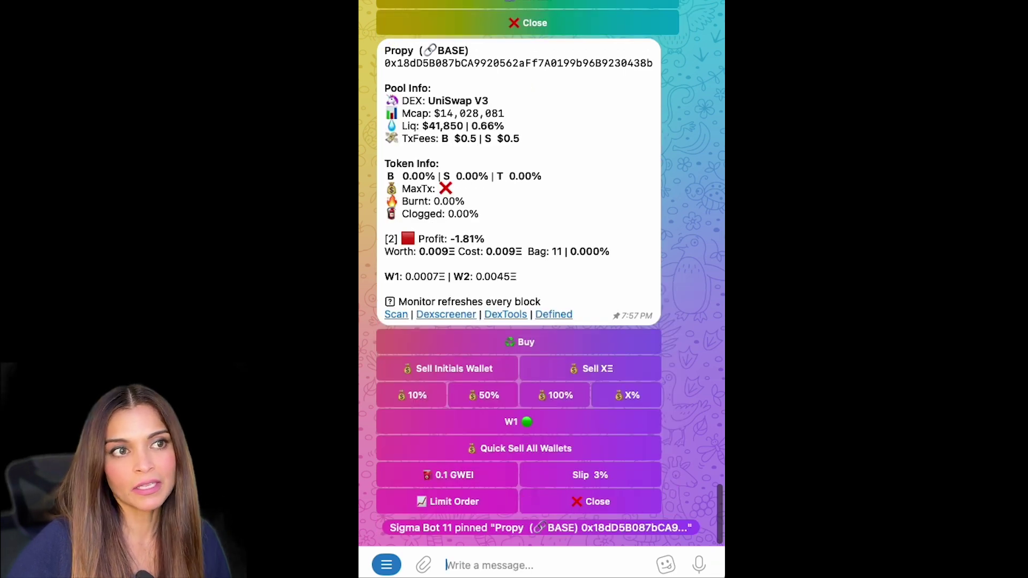